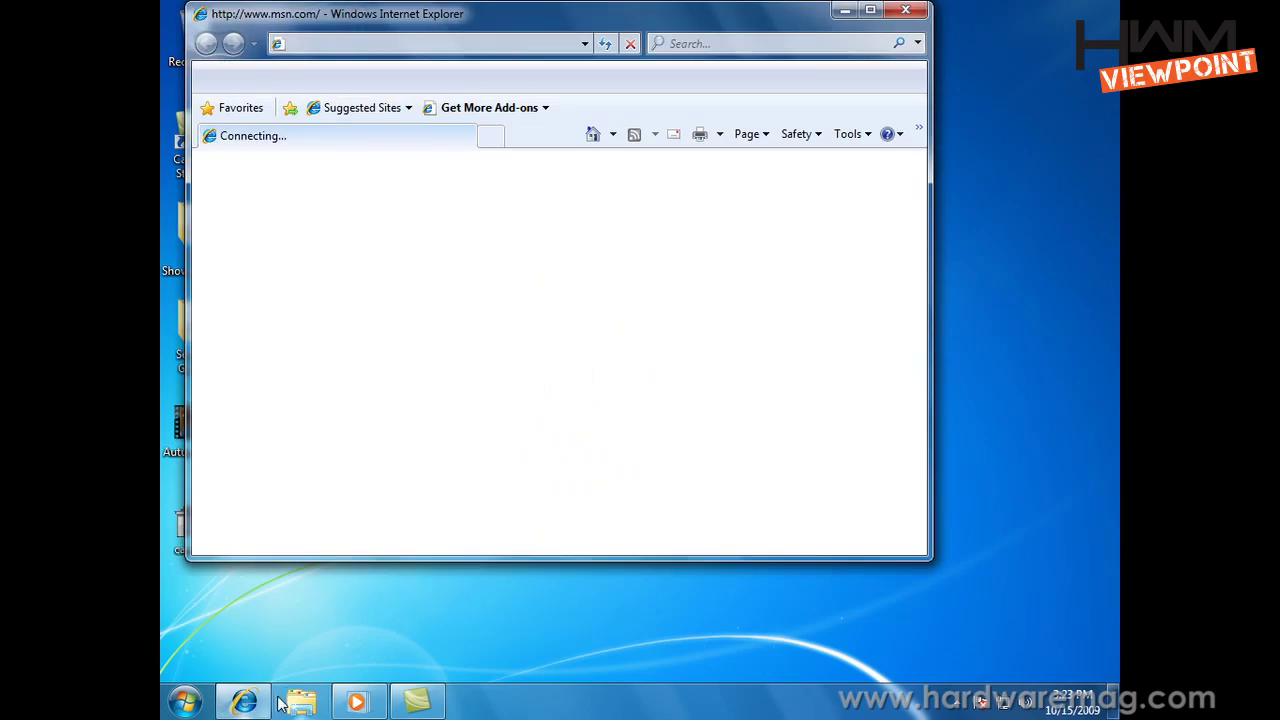
Step: Open Libraries and Media Player, then restore Media Player and shift it down-right
{"action": "left_click", "coordinate": [295, 703]}
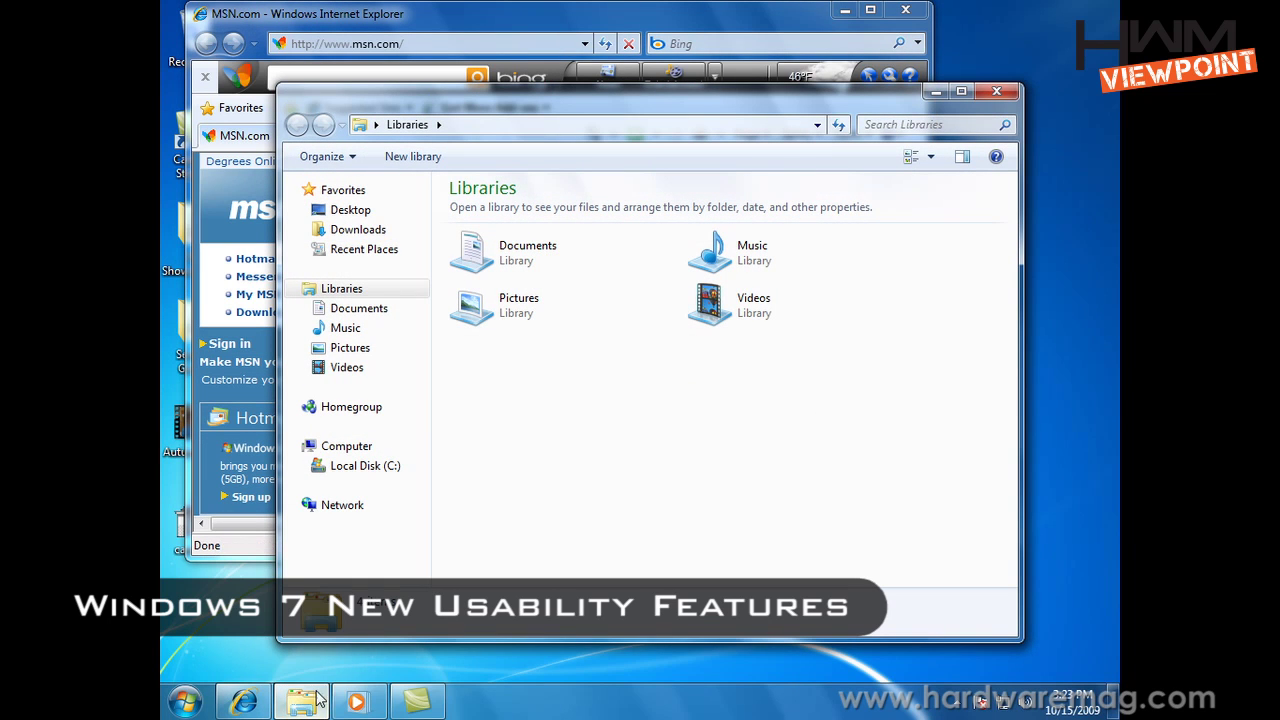
{"action": "left_click", "coordinate": [362, 697]}
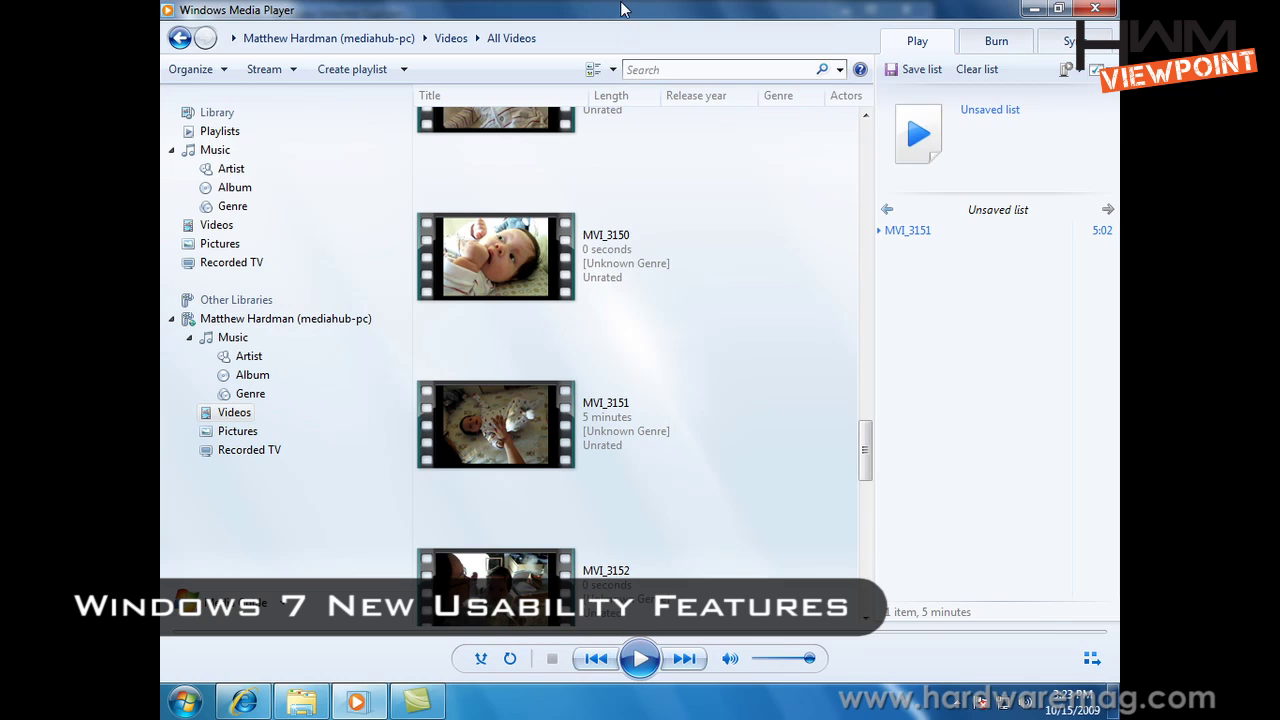
{"action": "double_click", "coordinate": [621, 9]}
{"action": "left_click_drag", "start_coordinate": [616, 44], "coordinate": [692, 133]}
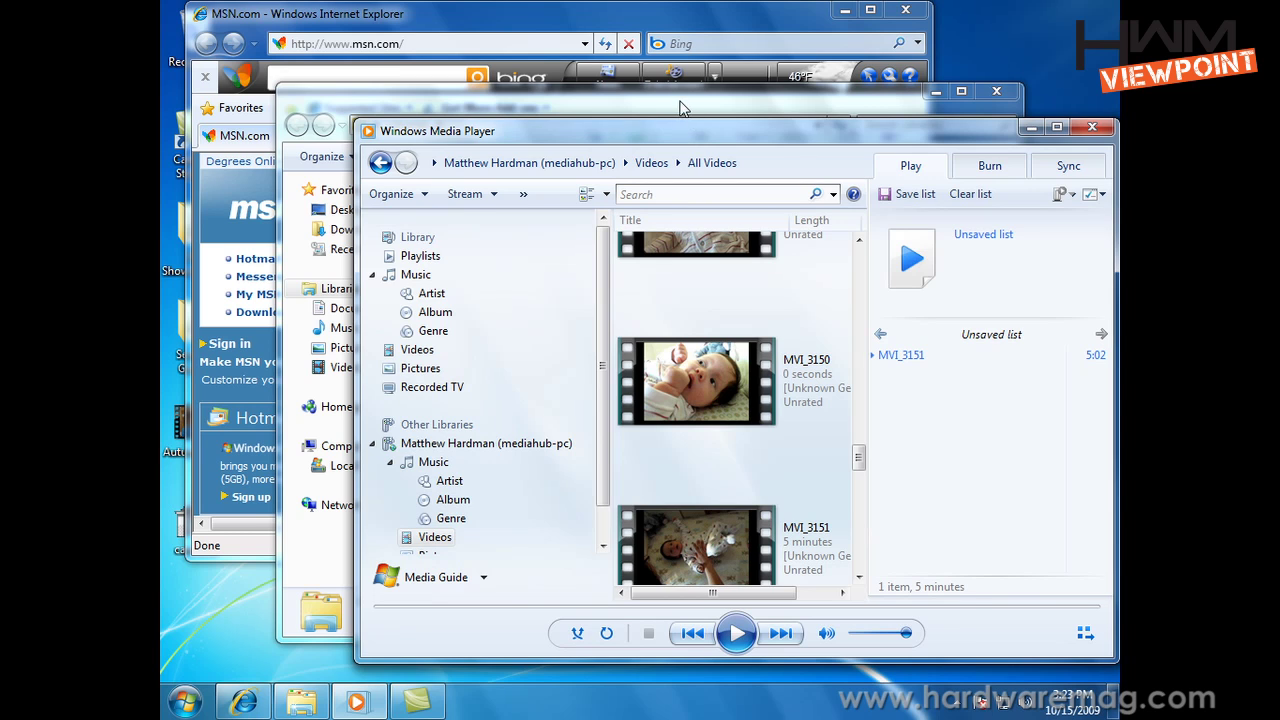
Step: Move and narrow the Libraries window and the MSN browser so all three overlap
{"action": "left_click", "coordinate": [680, 107]}
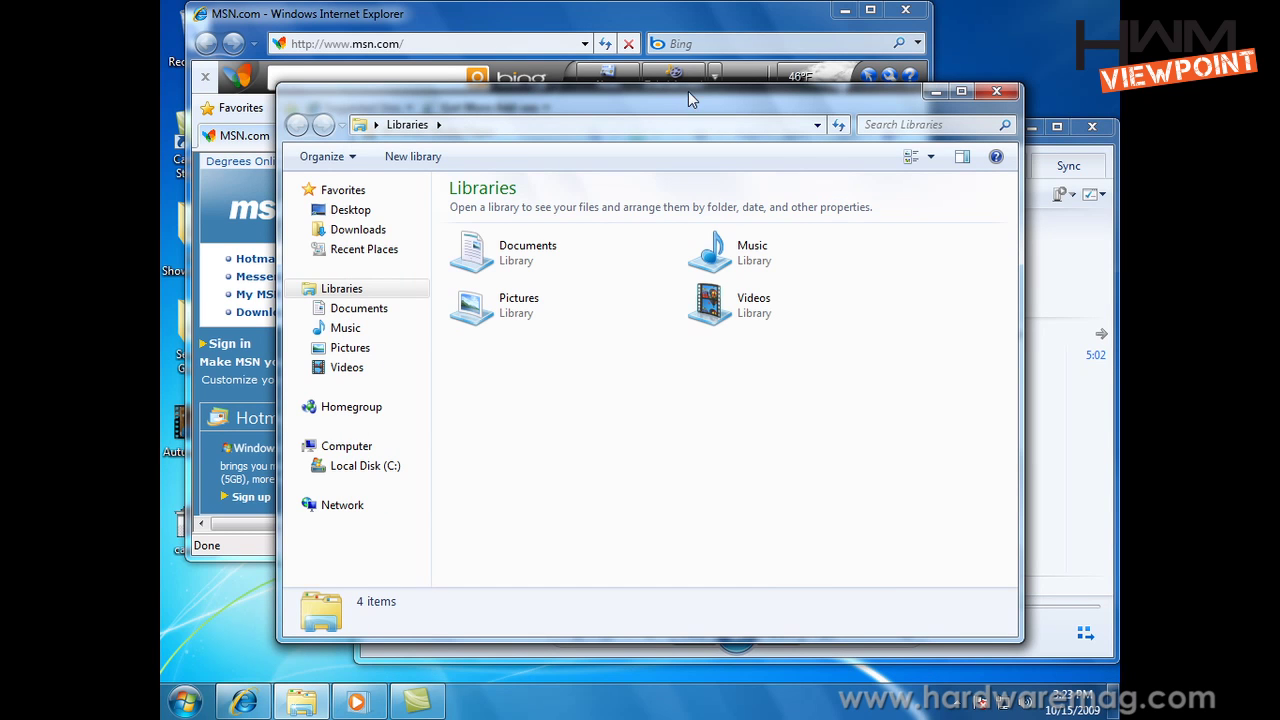
{"action": "left_click_drag", "start_coordinate": [690, 96], "coordinate": [609, 108]}
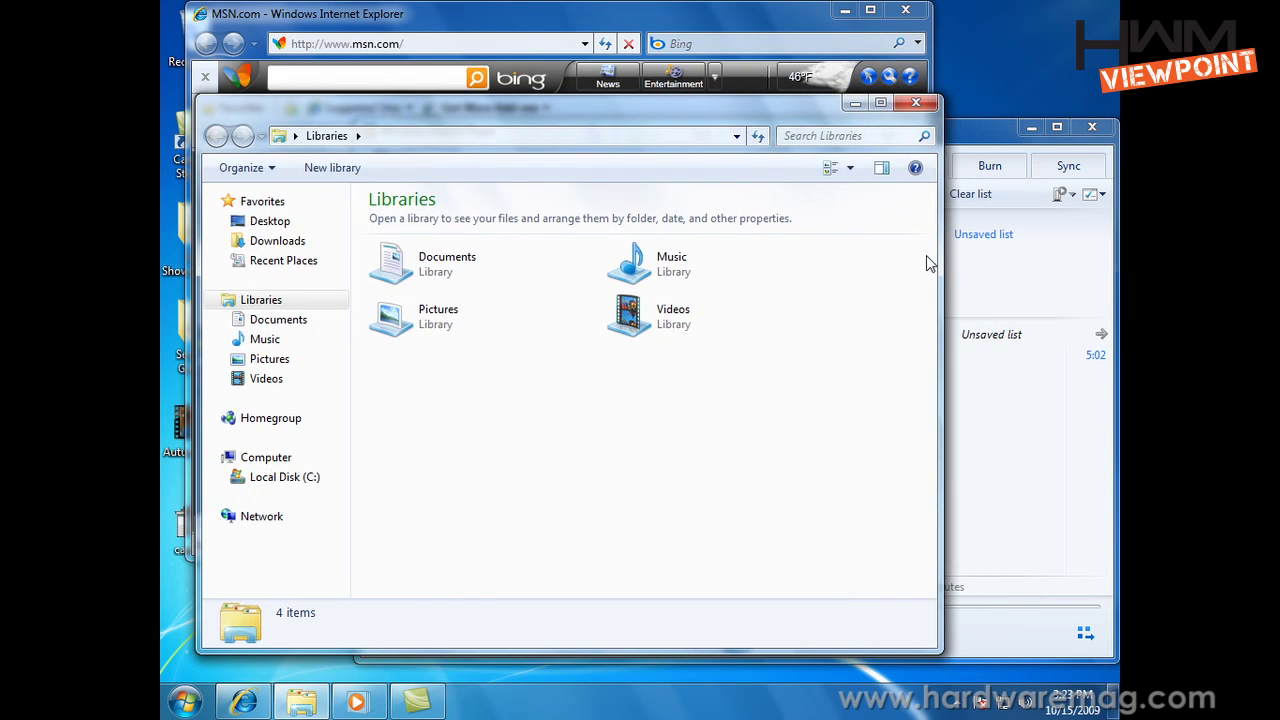
{"action": "left_click_drag", "start_coordinate": [940, 257], "coordinate": [757, 257]}
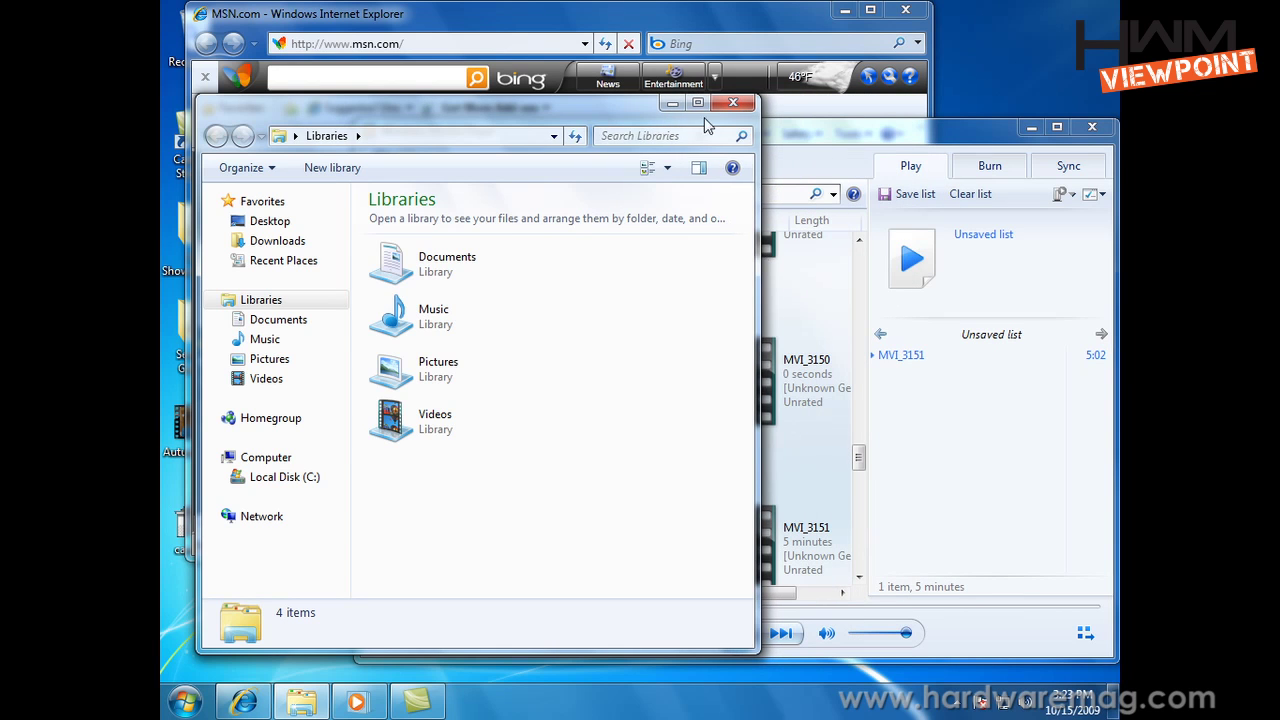
{"action": "left_click_drag", "start_coordinate": [648, 27], "coordinate": [704, 81]}
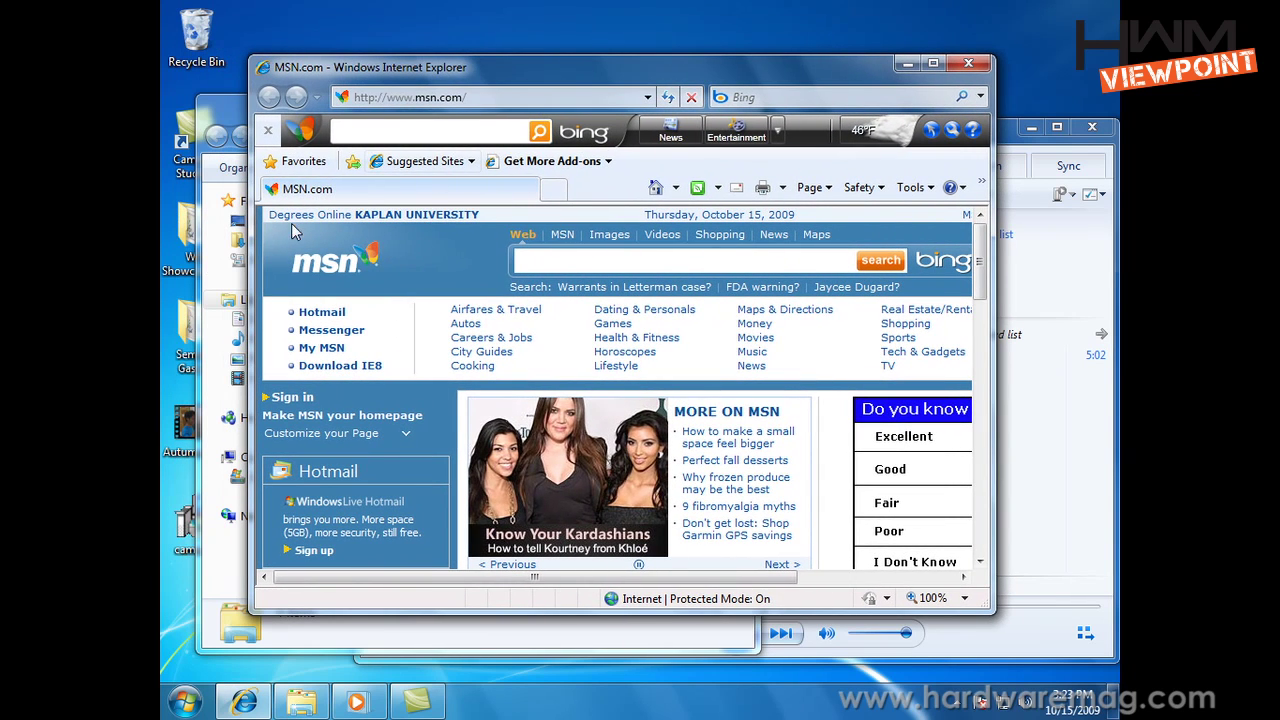
{"action": "left_click_drag", "start_coordinate": [255, 248], "coordinate": [434, 244]}
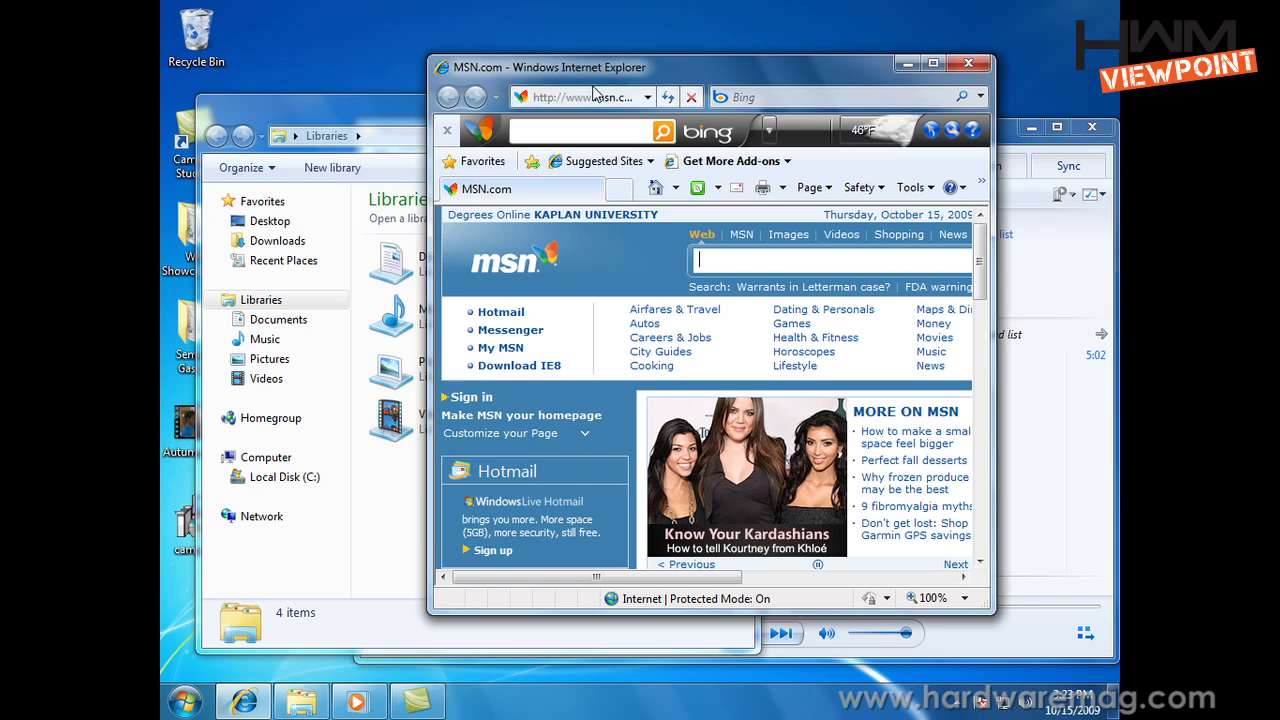
Step: Snap the MSN browser to the right screen edge and Libraries to the left edge
{"action": "left_click_drag", "start_coordinate": [728, 80], "coordinate": [1100, 115]}
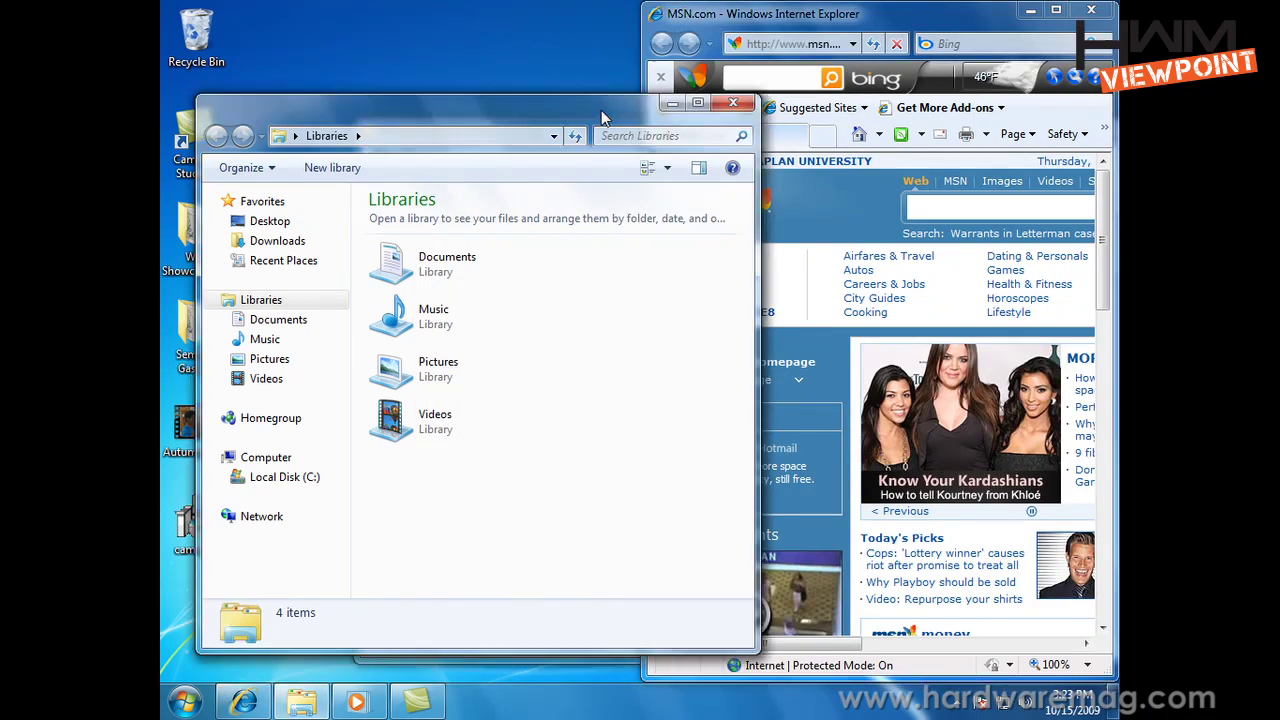
{"action": "left_click_drag", "start_coordinate": [601, 110], "coordinate": [161, 131]}
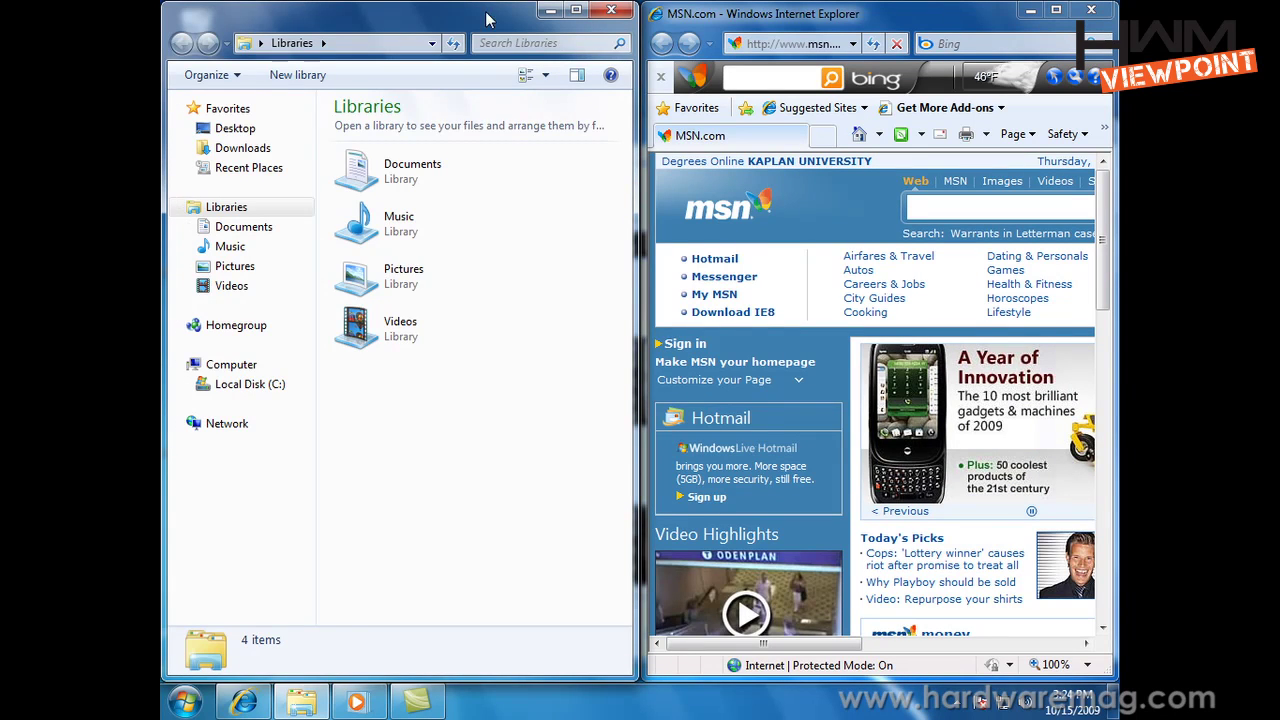
Step: Unsnap Libraries and the browser with Win+arrow keys, float Media Player, and raise Libraries
{"action": "key", "text": "super+Right"}
{"action": "key", "text": "super+Left"}
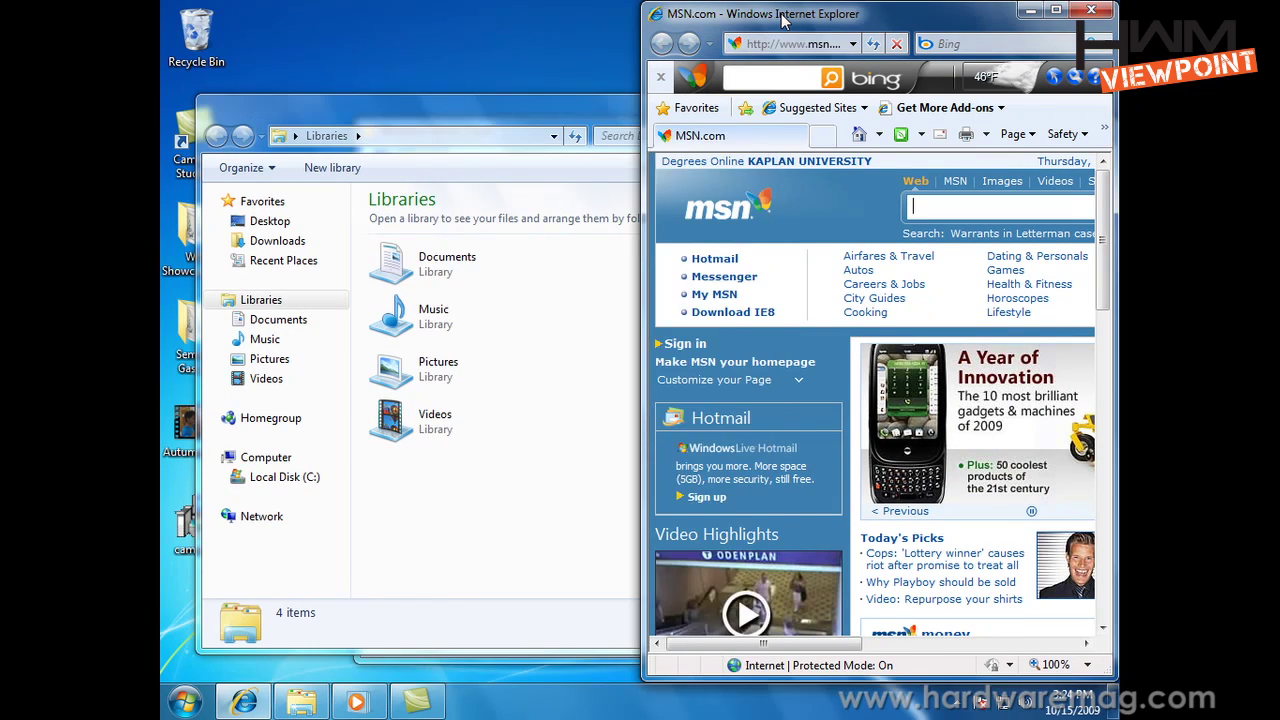
{"action": "mouse_move", "coordinate": [1000, 133]}
{"action": "left_mouse_down"}
{"action": "mouse_move", "coordinate": [985, 106]}
{"action": "mouse_move", "coordinate": [997, 119]}
{"action": "left_mouse_up"}
{"action": "left_click_drag", "start_coordinate": [358, 118], "coordinate": [350, 105]}
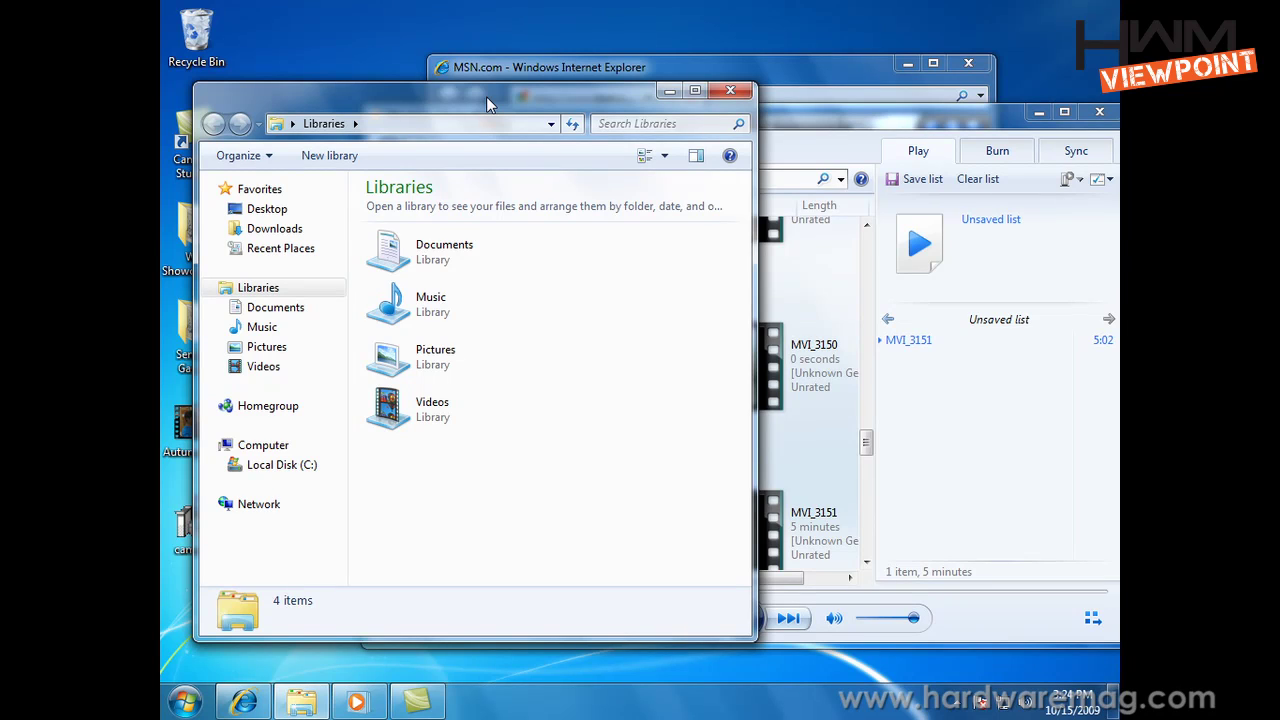
{"action": "left_click_drag", "start_coordinate": [486, 96], "coordinate": [560, 110]}
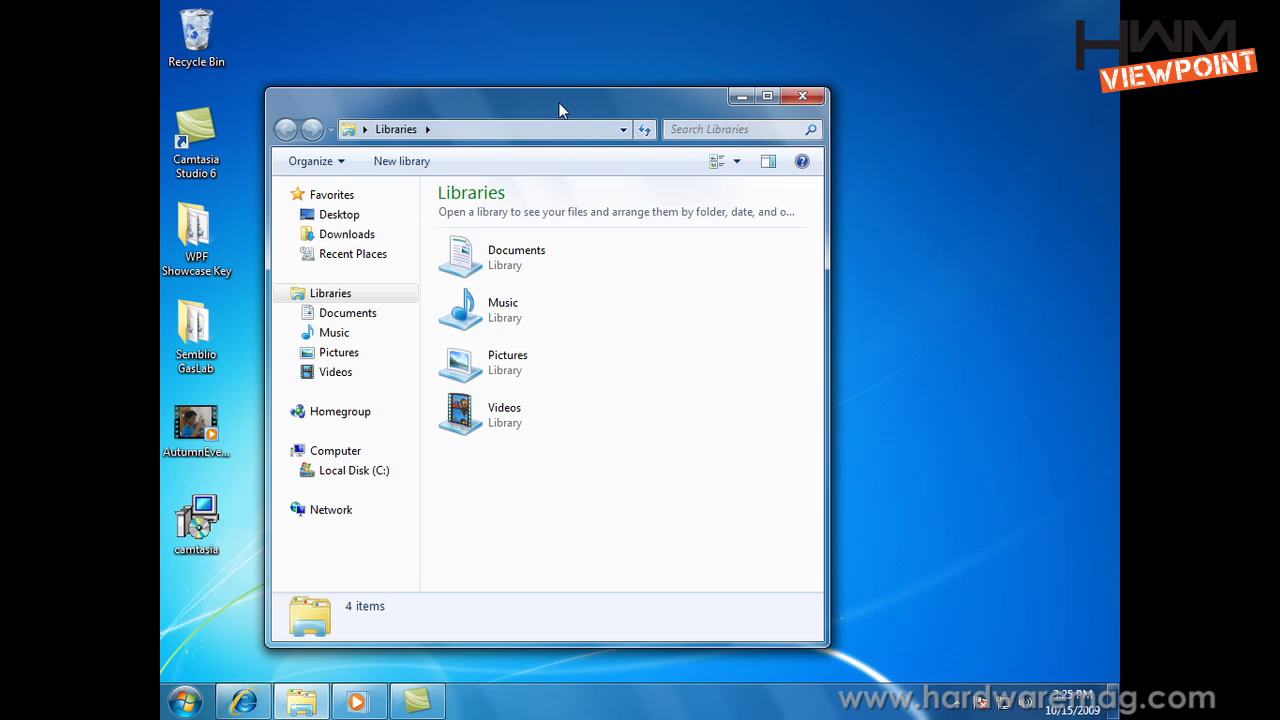
{"action": "left_click_drag", "start_coordinate": [560, 110], "coordinate": [547, 122]}
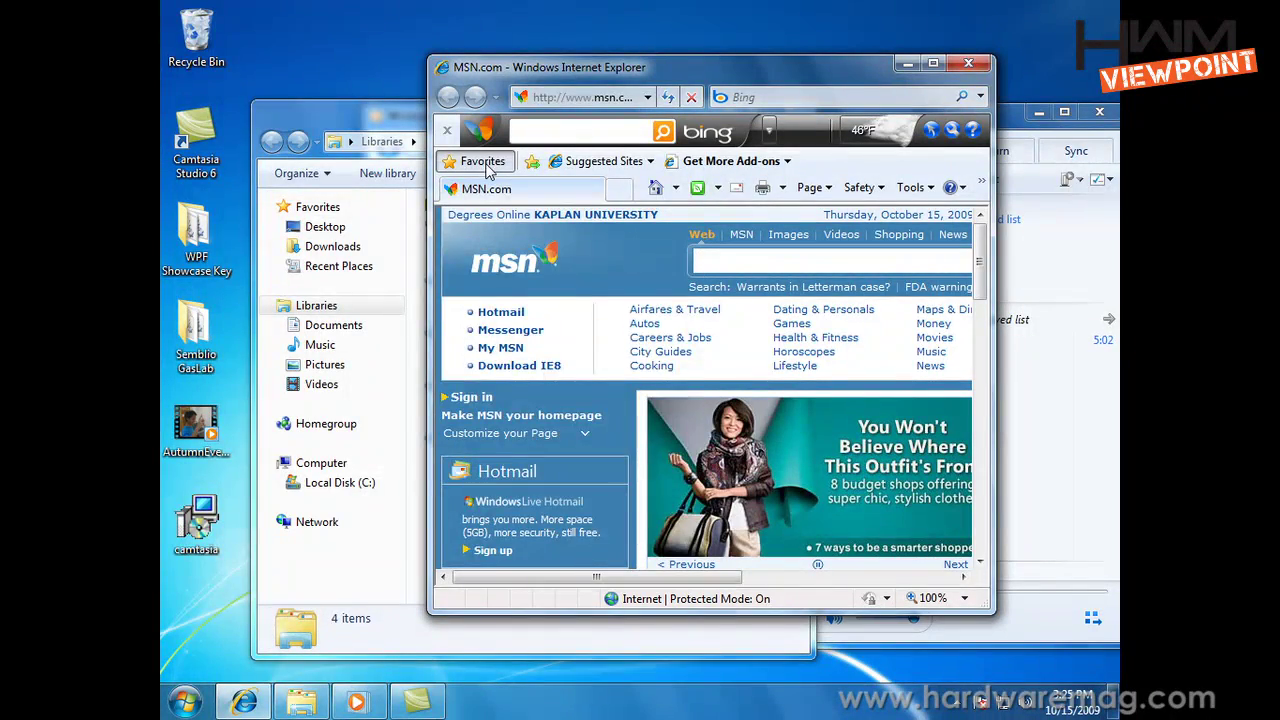
Step: Show the History list in Internet Explorer's Favorites Center and select Today
{"action": "left_click", "coordinate": [486, 165]}
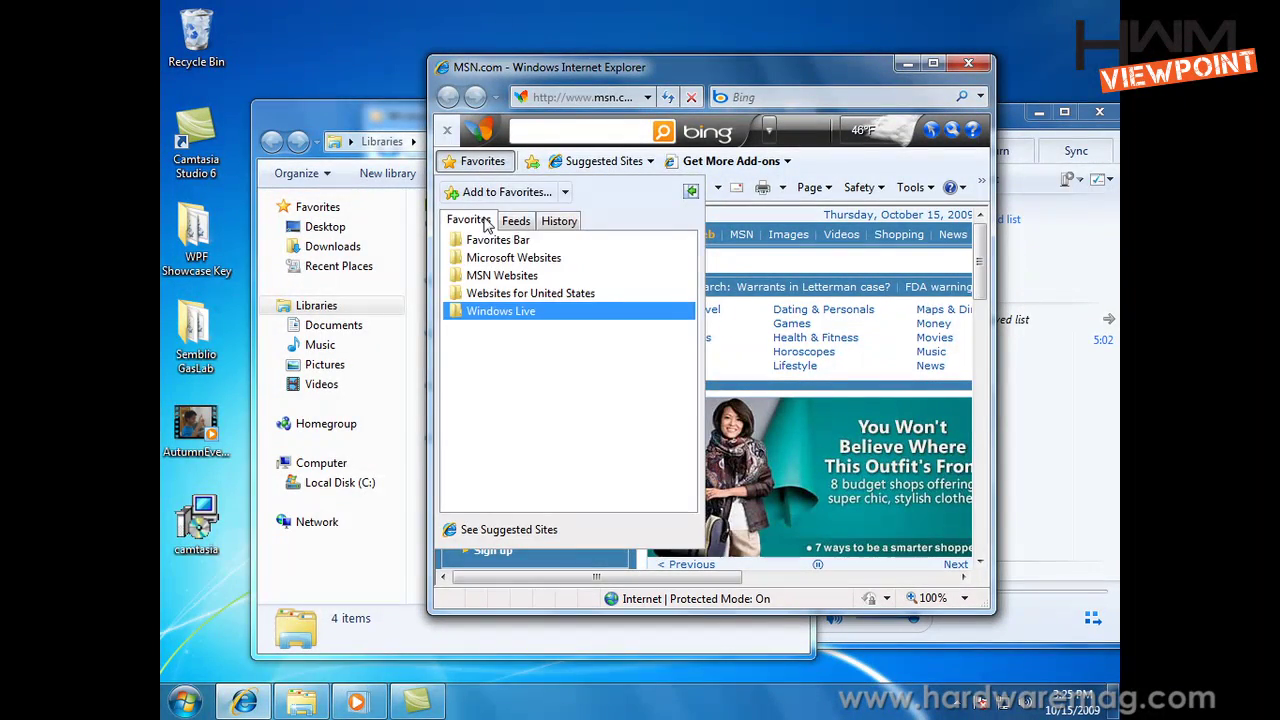
{"action": "left_click", "coordinate": [553, 223]}
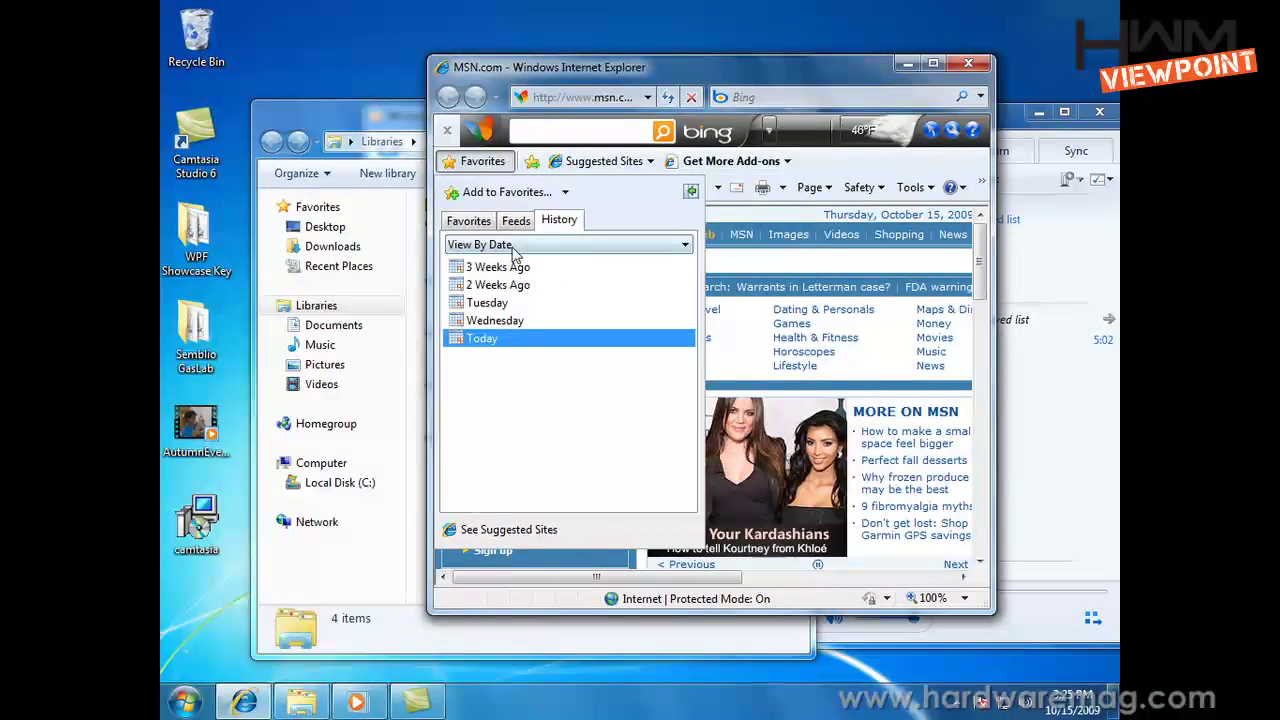
{"action": "left_click", "coordinate": [480, 341]}
Step: View Internet Explorer's taskbar jump list, then show Media Player's jump list instead
{"action": "right_click", "coordinate": [246, 705]}
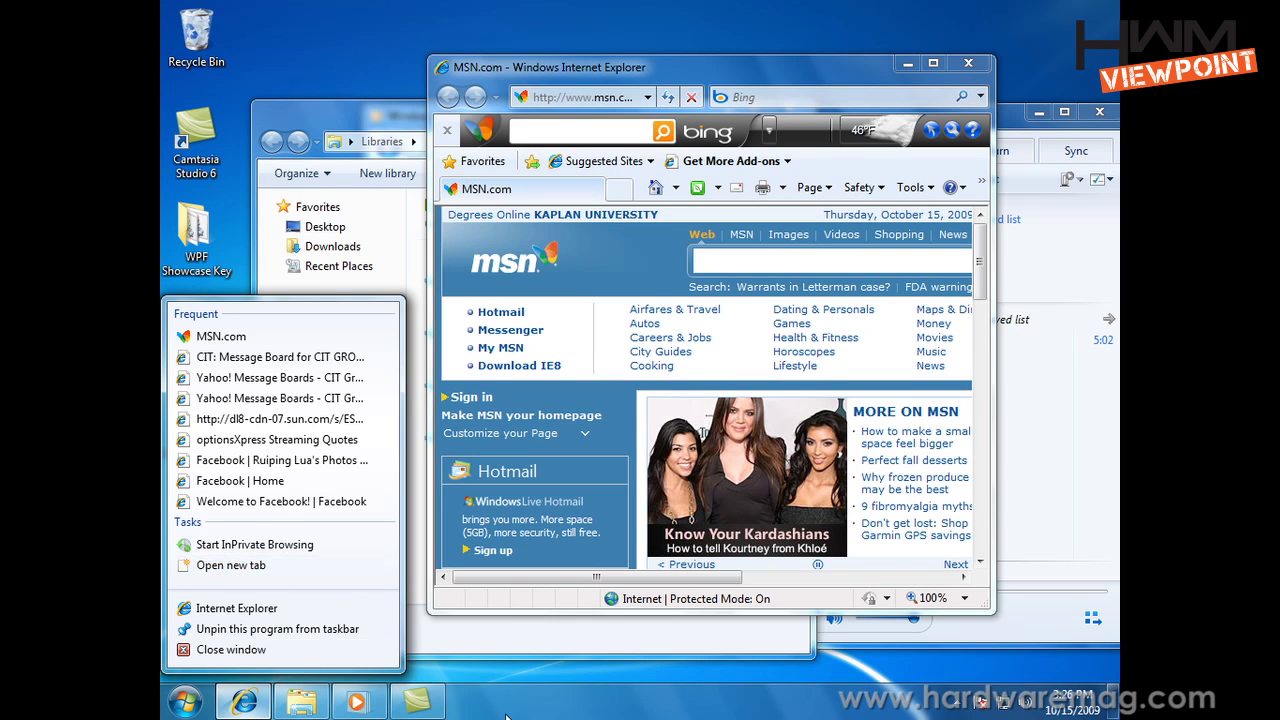
{"action": "left_click", "coordinate": [360, 704]}
{"action": "right_click", "coordinate": [363, 706]}
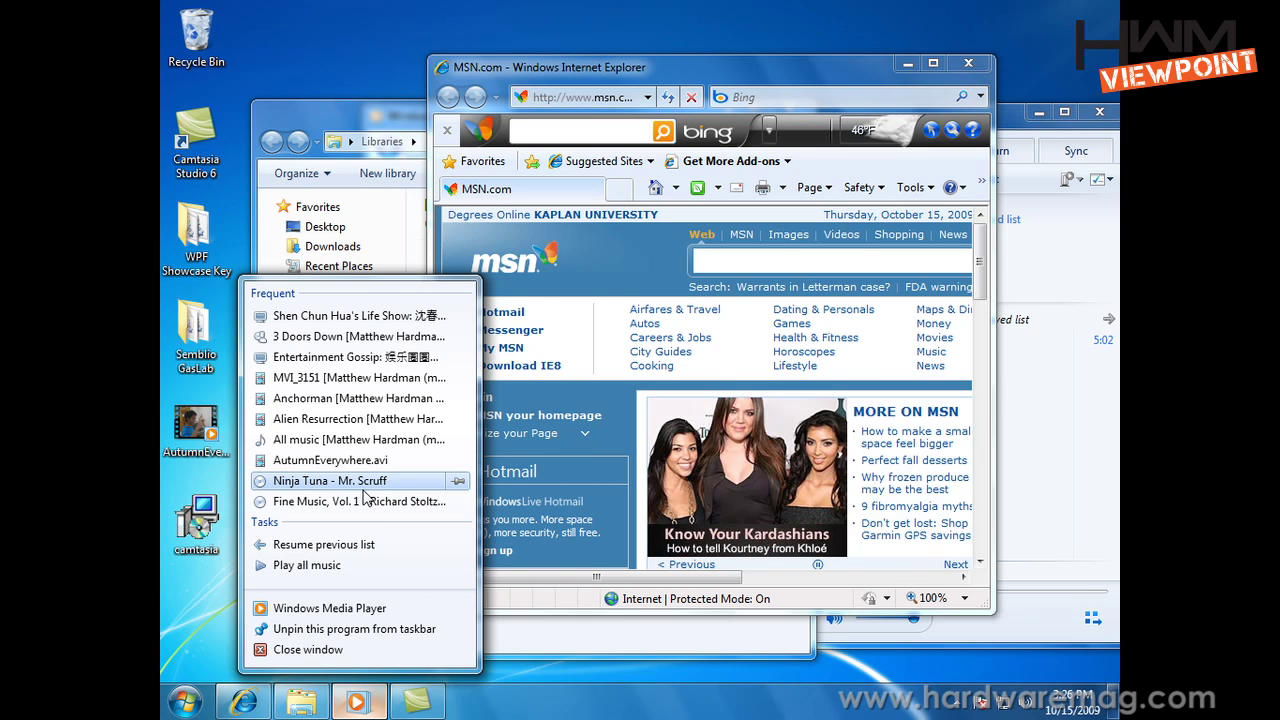
Step: Close the Media Player jump list, then show the Start menu listing Calculator and Paint
{"action": "left_click", "coordinate": [520, 710]}
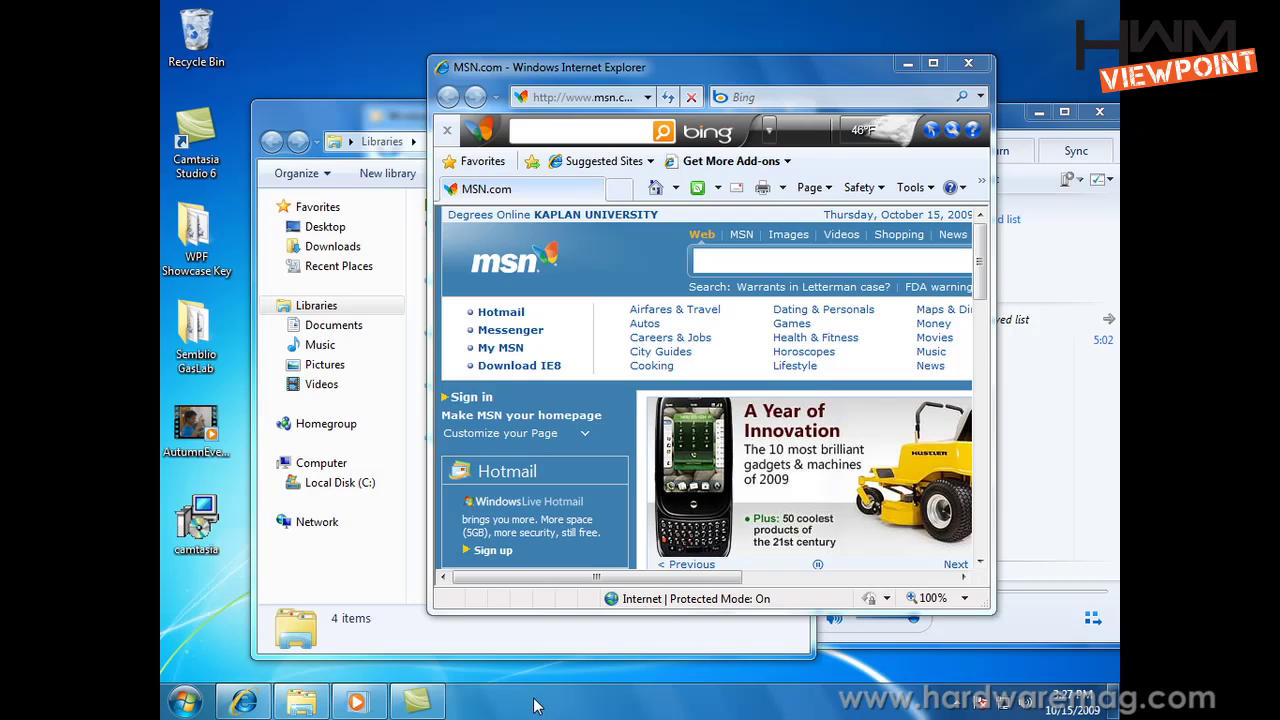
{"action": "left_click", "coordinate": [185, 703]}
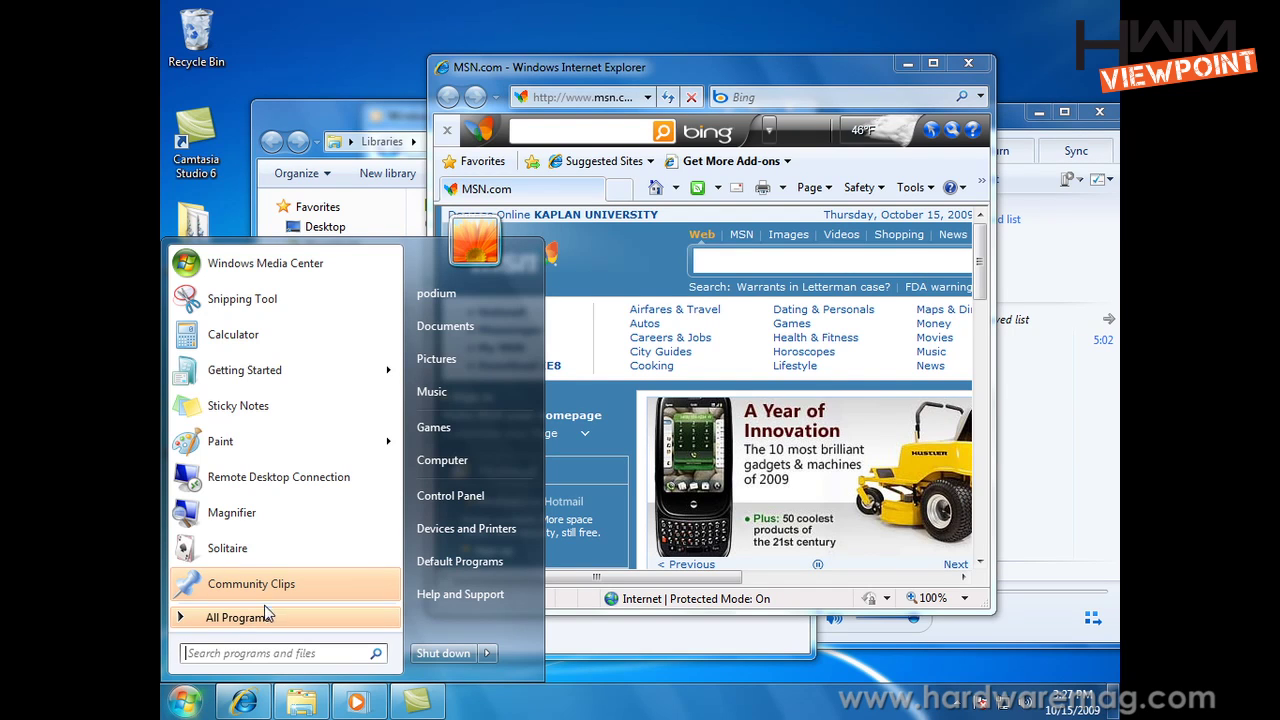
Step: Pin Calculator to the taskbar from the Start menu and place it beside Internet Explorer
{"action": "right_click", "coordinate": [256, 345]}
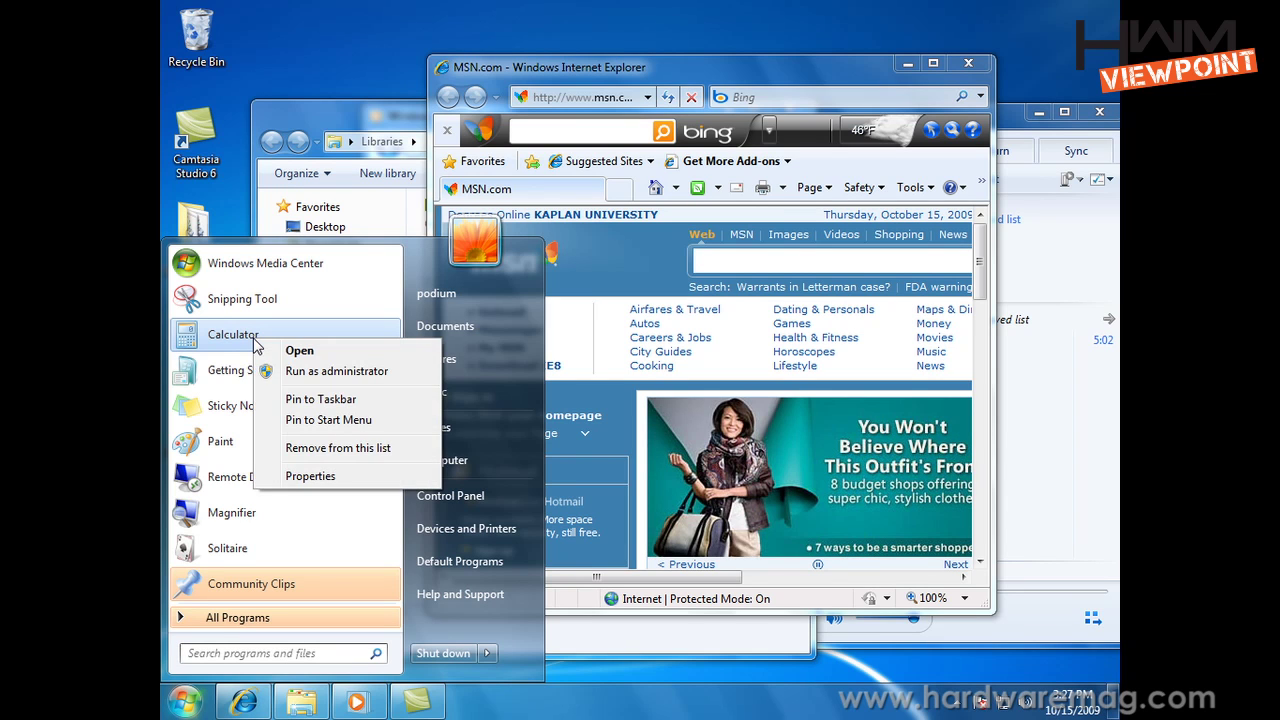
{"action": "left_click", "coordinate": [322, 399]}
{"action": "left_click", "coordinate": [555, 692]}
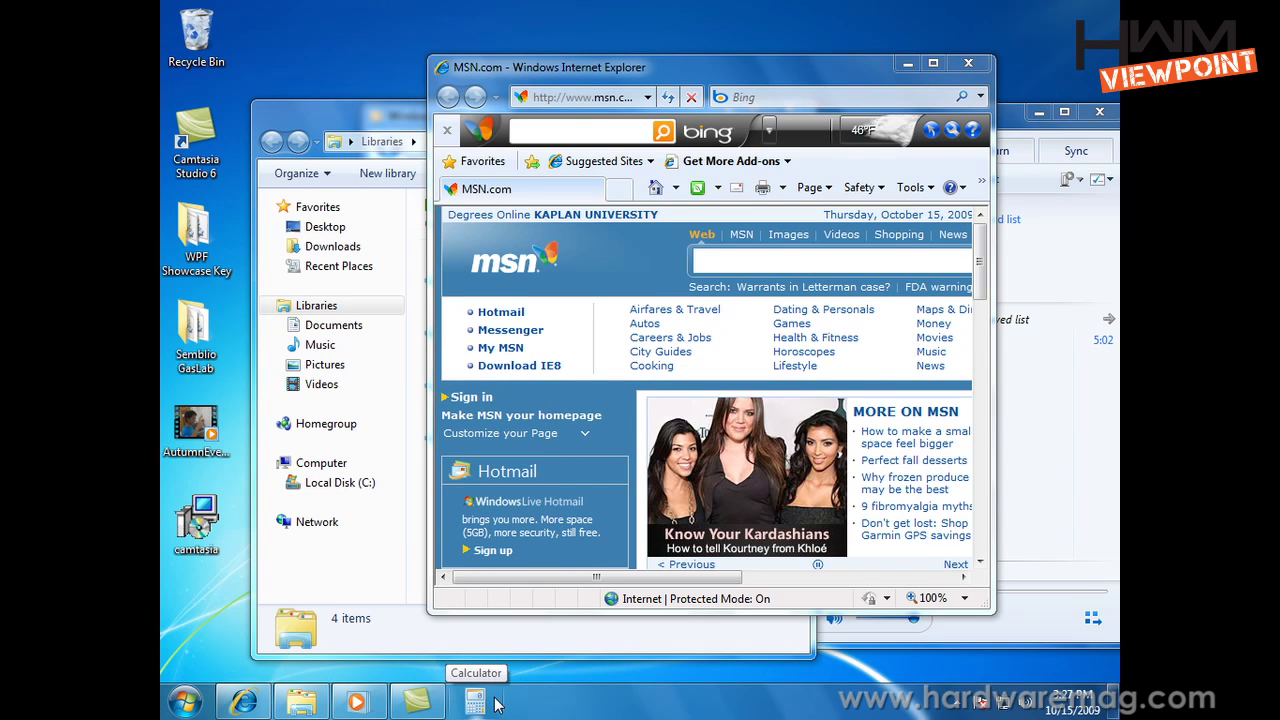
{"action": "mouse_move", "coordinate": [495, 705]}
{"action": "left_mouse_down"}
{"action": "mouse_move", "coordinate": [320, 703]}
{"action": "mouse_move", "coordinate": [373, 705]}
{"action": "left_mouse_up"}
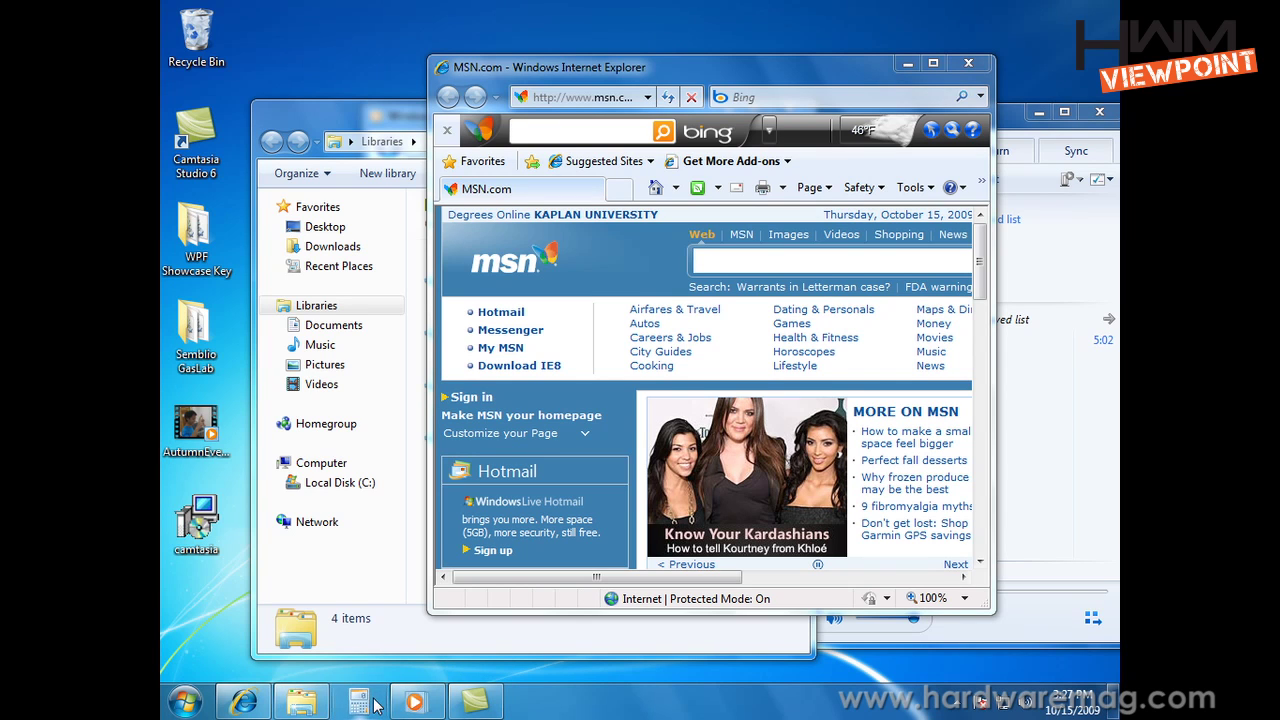